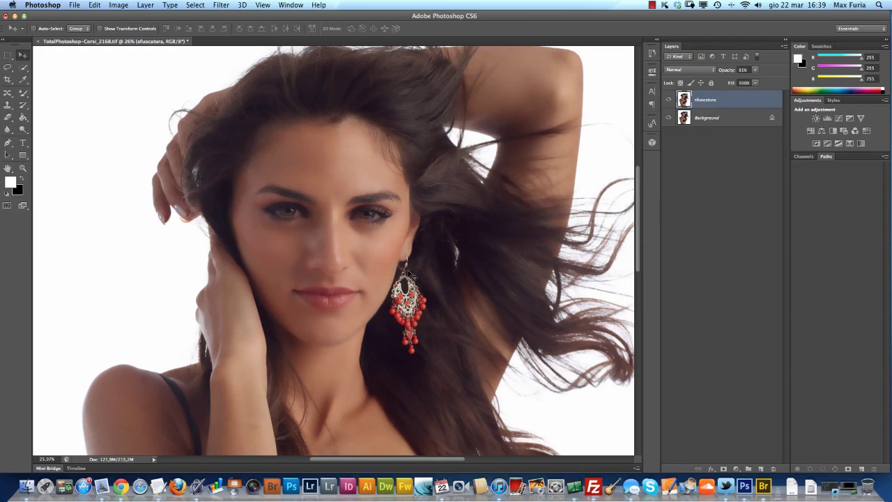
# Step: Hide the sfuocatura layer and deselect all layers
pyautogui.click(669, 101)
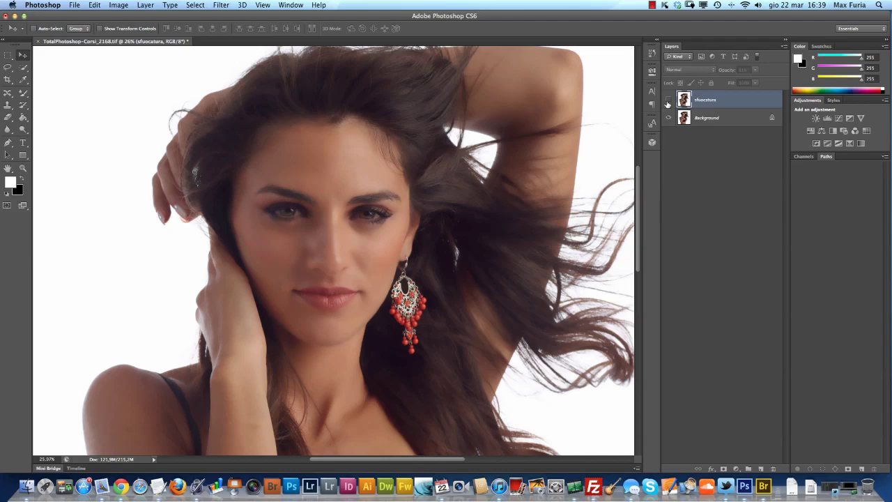
pyautogui.hotkey('ctrl', 'alt', 'a')
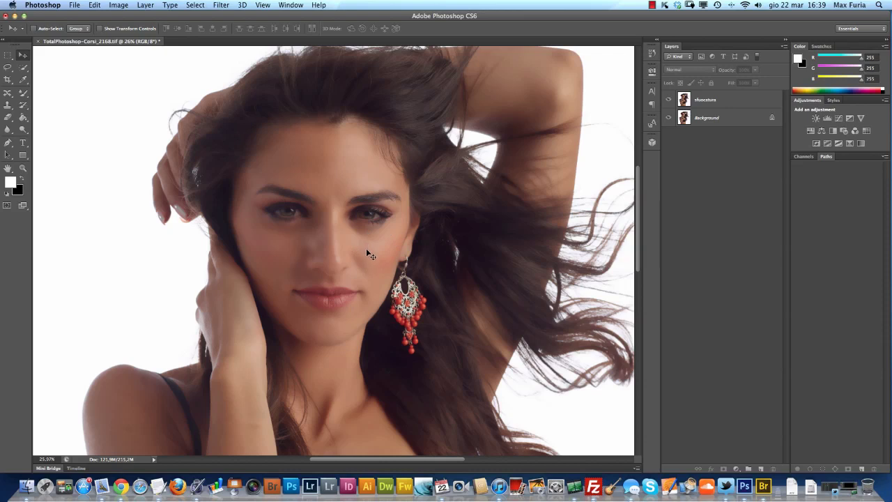
pyautogui.click(670, 101)
# Step: Zoom on the eyes, compare blurred versus original skin, then zoom out and hide sfuocatura
pyautogui.moveTo(364, 217); pyautogui.dragTo(432, 259)
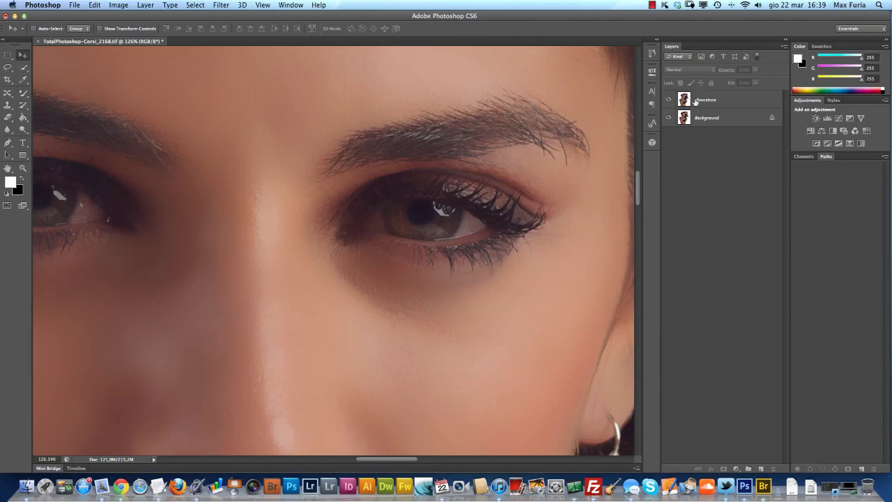
pyautogui.click(667, 100)
pyautogui.click(669, 100)
pyautogui.click(667, 102)
pyautogui.click(667, 102)
pyautogui.keyDown('alt'); pyautogui.click(357, 241); pyautogui.keyUp('alt')
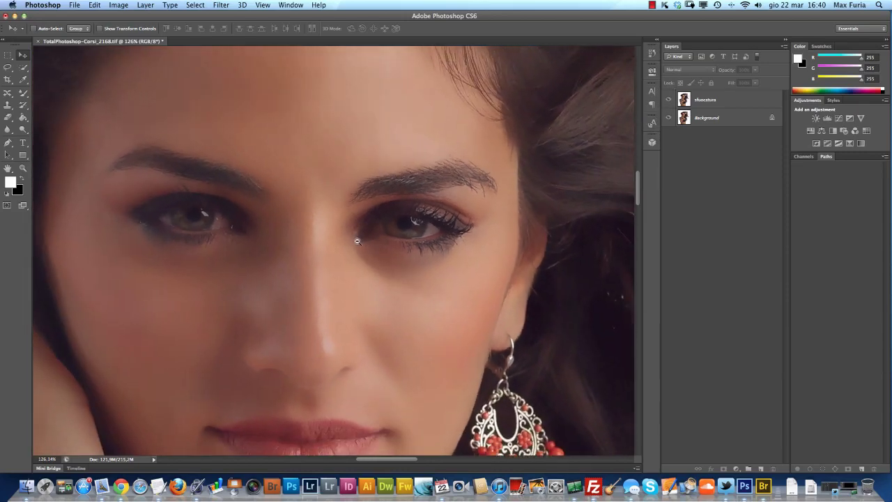
pyautogui.click(669, 101)
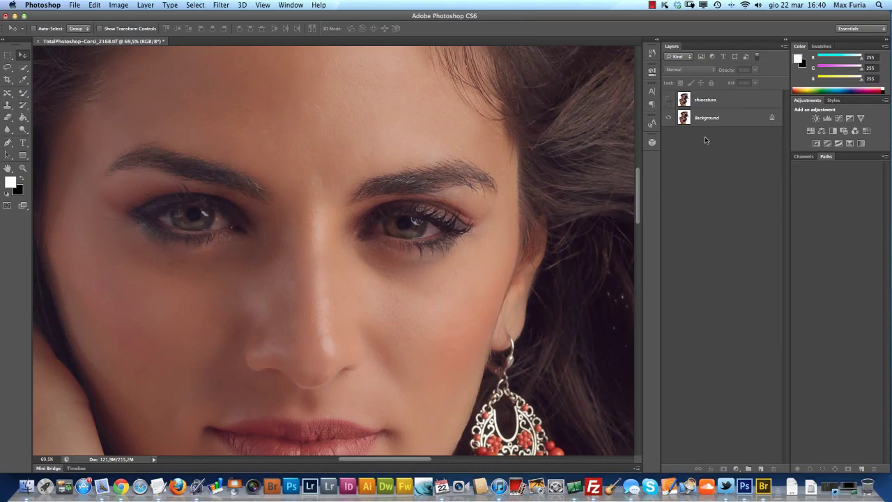
# Step: Open Select > Color Range on the Background layer
pyautogui.click(718, 118)
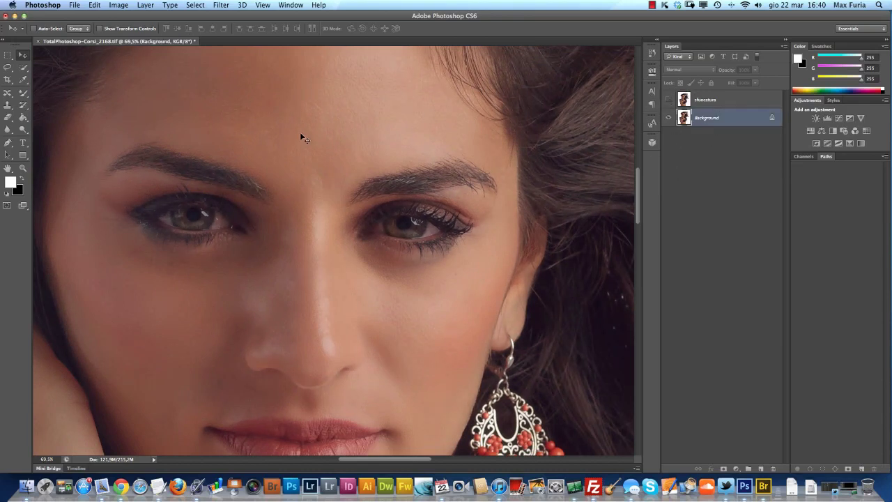
pyautogui.click(195, 6)
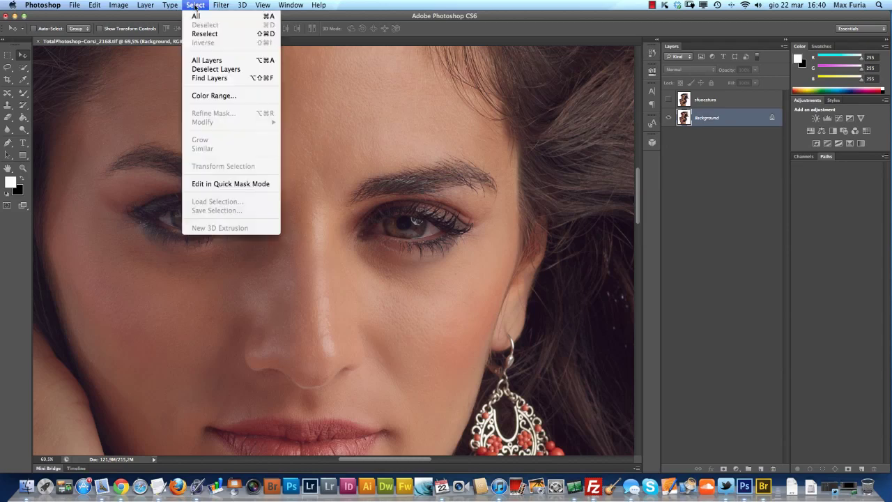
pyautogui.click(204, 97)
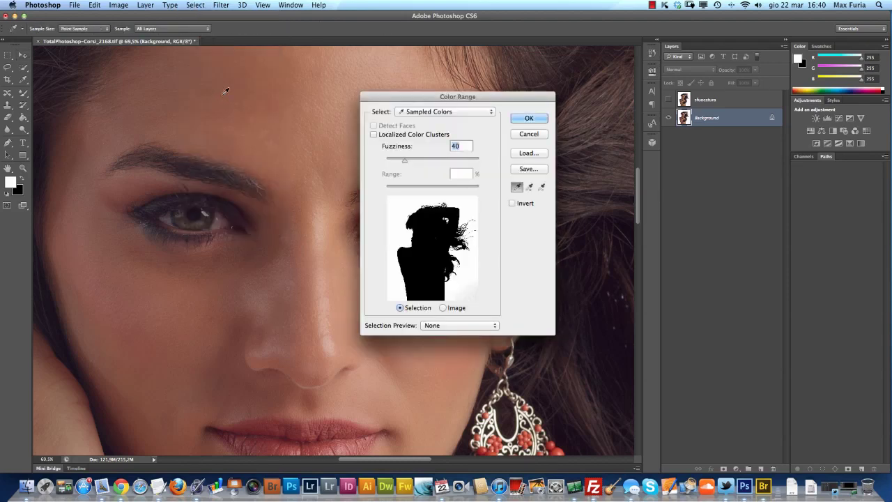
pyautogui.moveTo(456, 101); pyautogui.dragTo(473, 108)
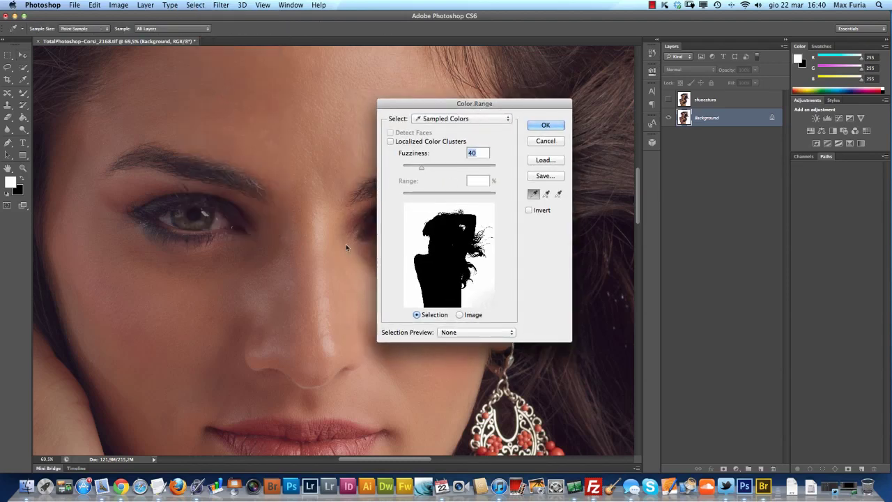
# Step: Sample three skin shades from the face, then reset the sampled colours
pyautogui.click(217, 315)
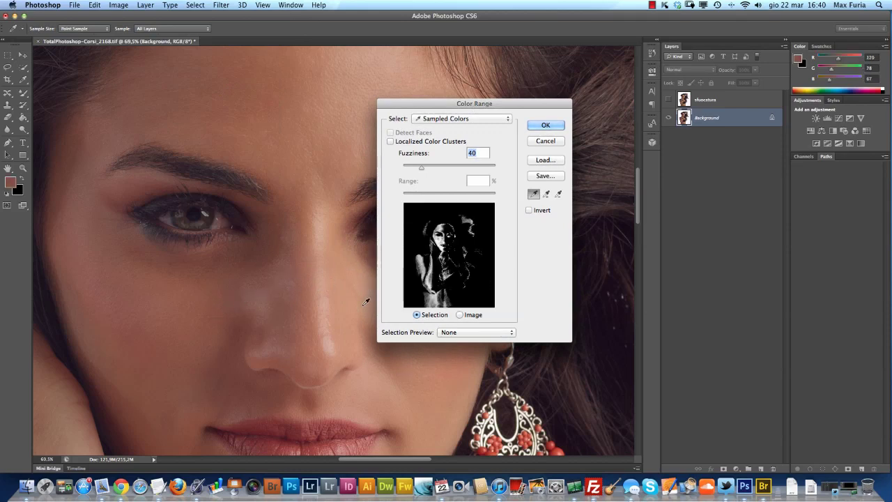
pyautogui.click(367, 277)
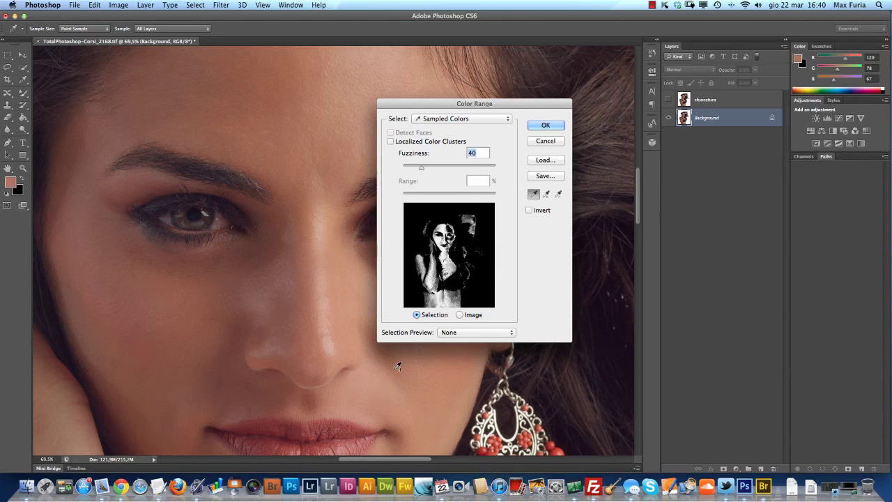
pyautogui.click(343, 145)
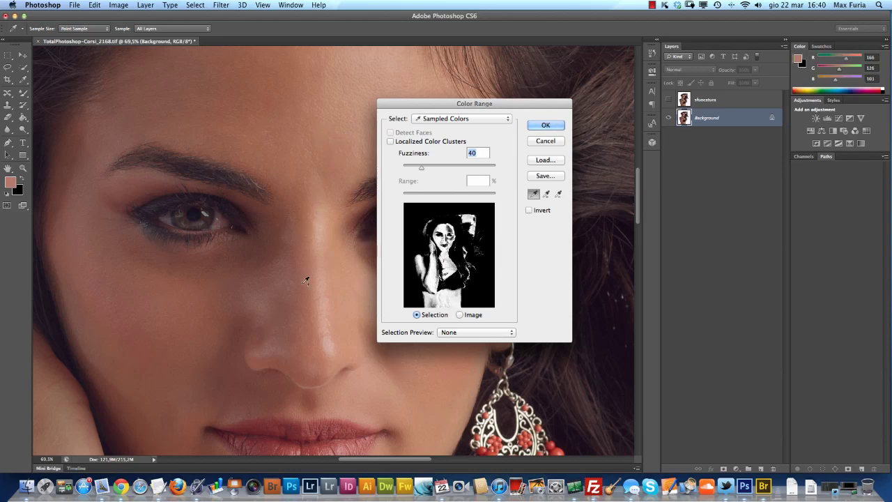
pyautogui.click(478, 119)
pyautogui.click(487, 118)
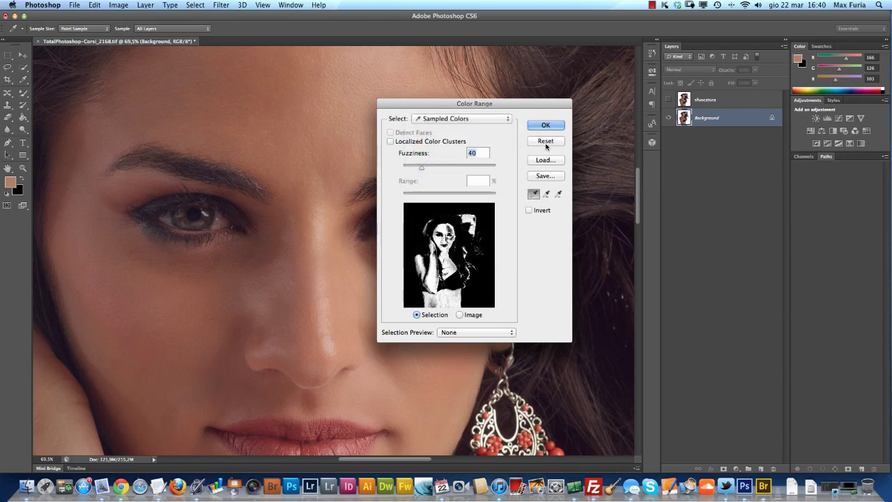
pyautogui.keyDown('alt'); pyautogui.click(545, 140); pyautogui.keyUp('alt')
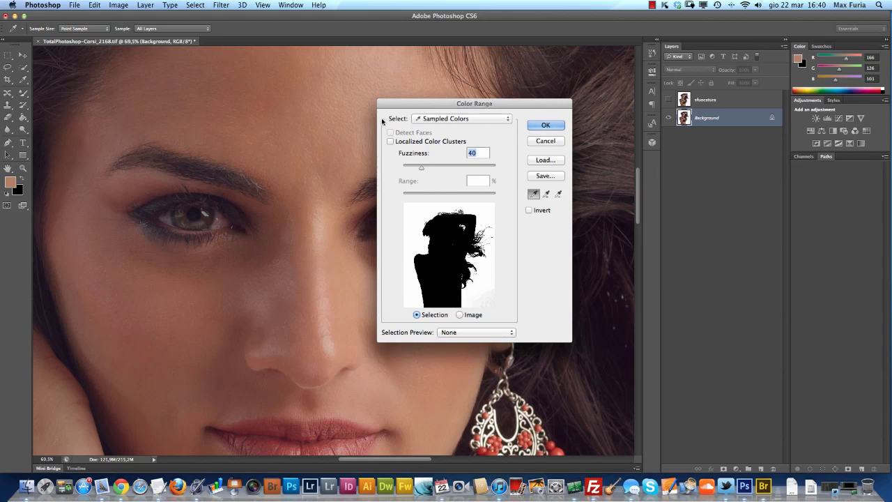
# Step: Choose Skin Tones in Color Range, settle Fuzziness at 31 and confirm the selection
pyautogui.click(491, 120)
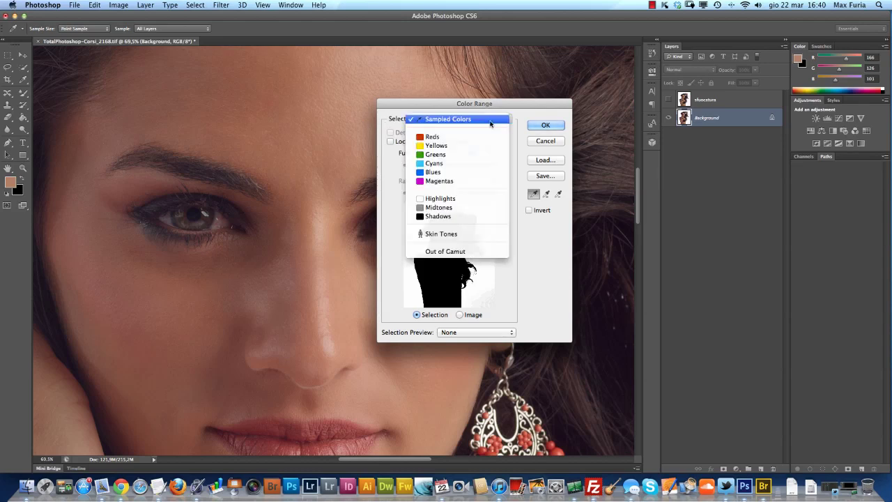
pyautogui.click(479, 234)
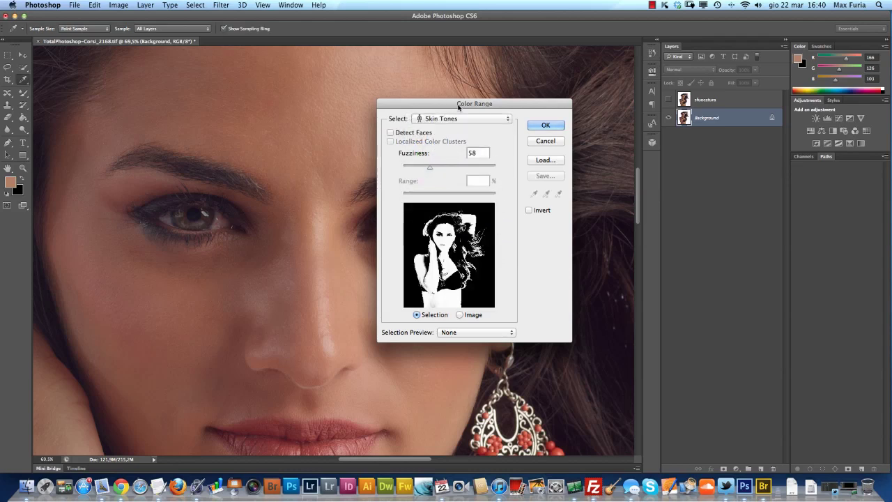
pyautogui.moveTo(459, 107)
pyautogui.mouseDown()
pyautogui.moveTo(485, 100)
pyautogui.moveTo(535, 119)
pyautogui.mouseUp()
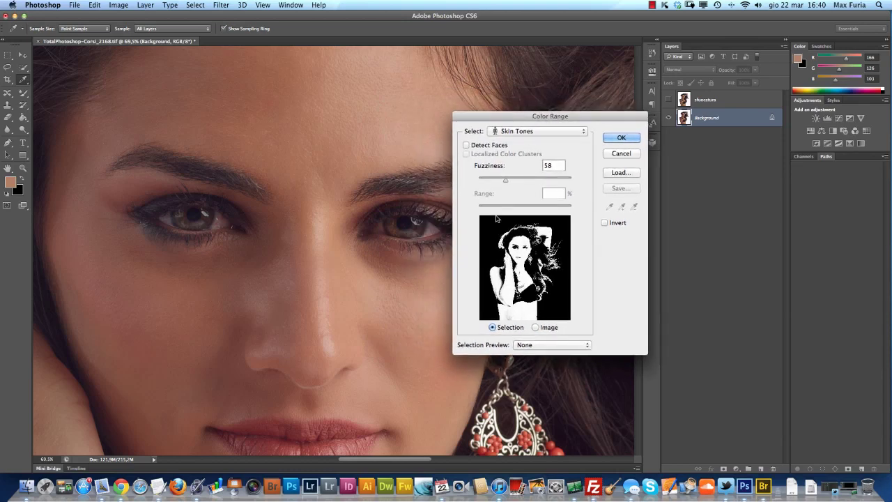
pyautogui.moveTo(506, 181); pyautogui.dragTo(486, 184)
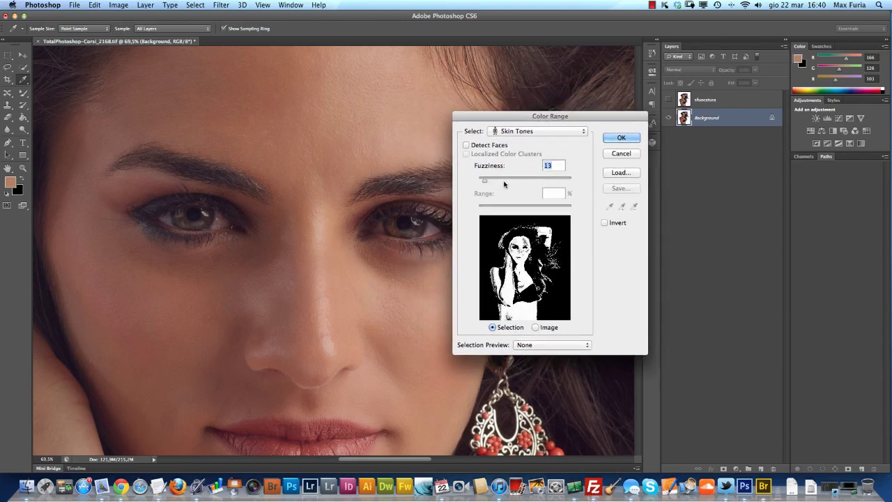
pyautogui.click(504, 179)
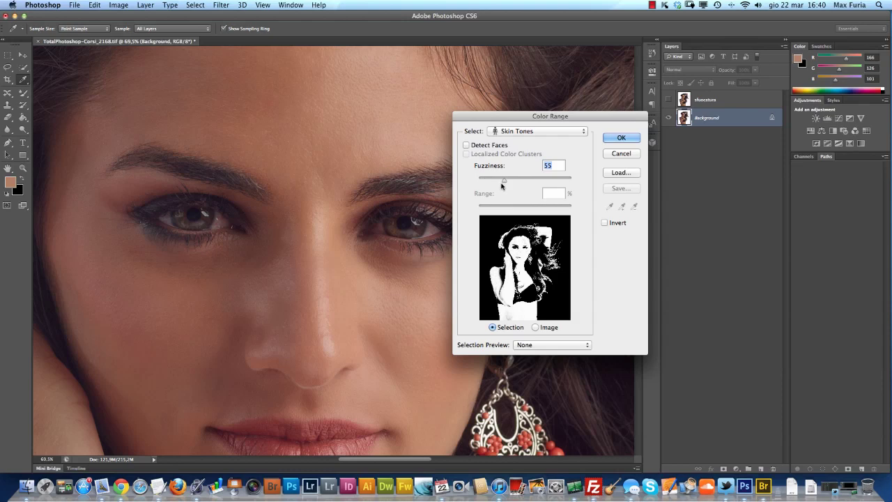
pyautogui.click(547, 180)
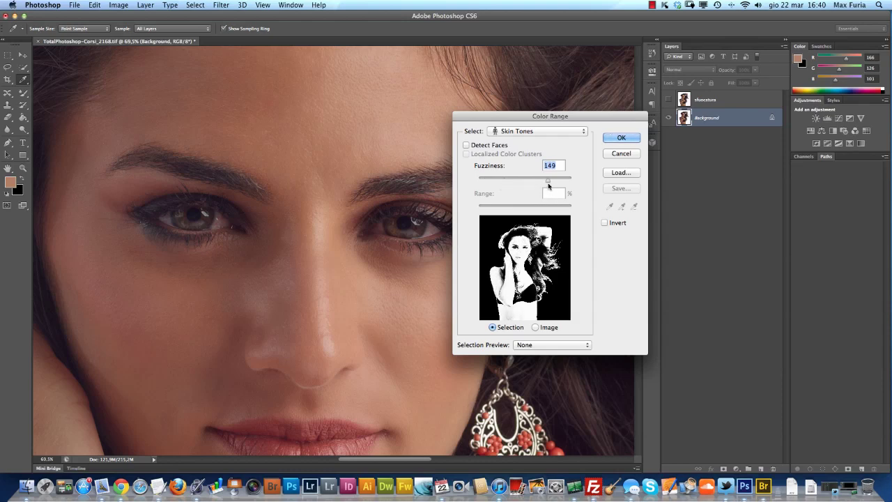
pyautogui.click(502, 181)
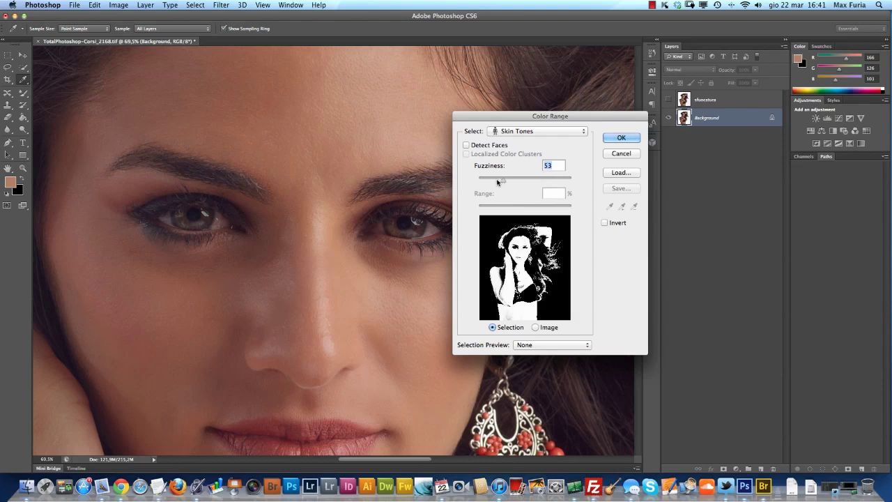
pyautogui.moveTo(498, 181); pyautogui.dragTo(493, 180)
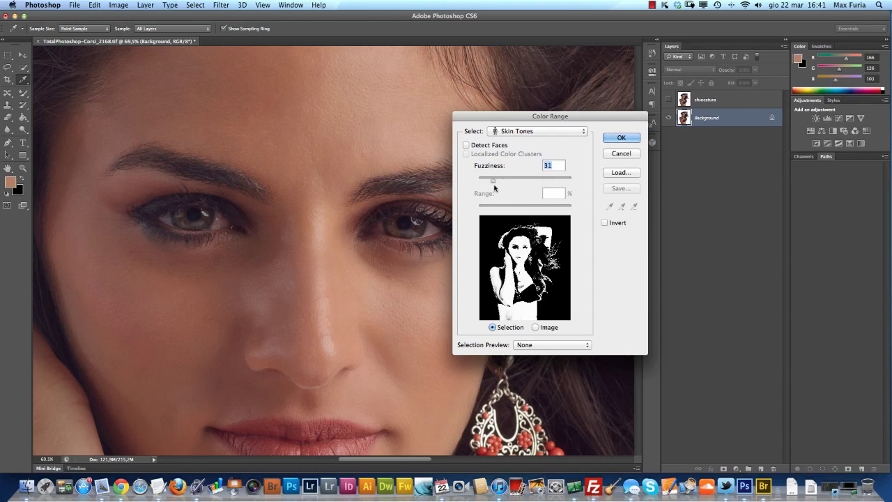
pyautogui.click(622, 137)
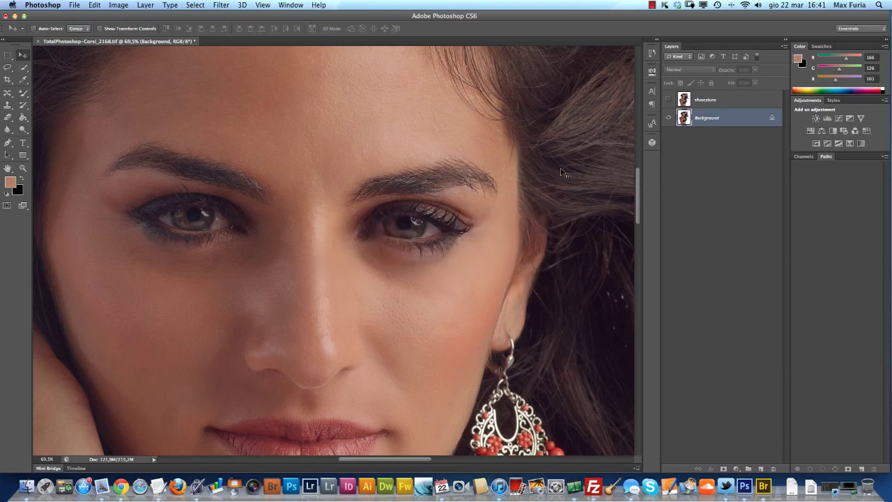
# Step: Show and select sfuocatura, then add a layer mask from the skin selection
pyautogui.click(721, 102)
pyautogui.click(669, 101)
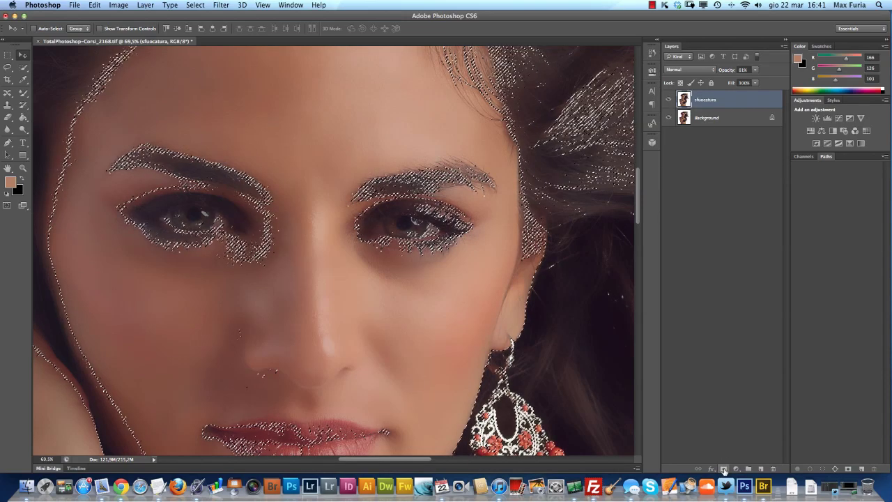
pyautogui.click(724, 469)
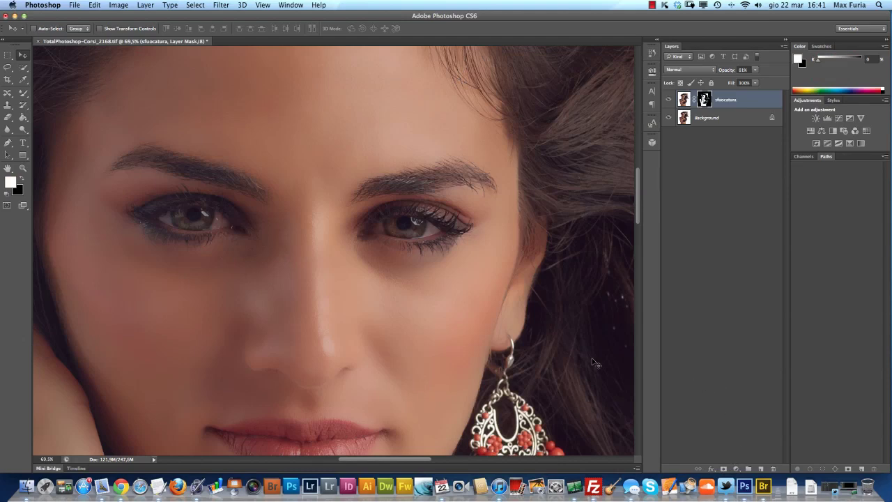
# Step: Zoom on the right eye and compare the skin with the blur hidden and shown
pyautogui.moveTo(409, 232); pyautogui.dragTo(448, 258)
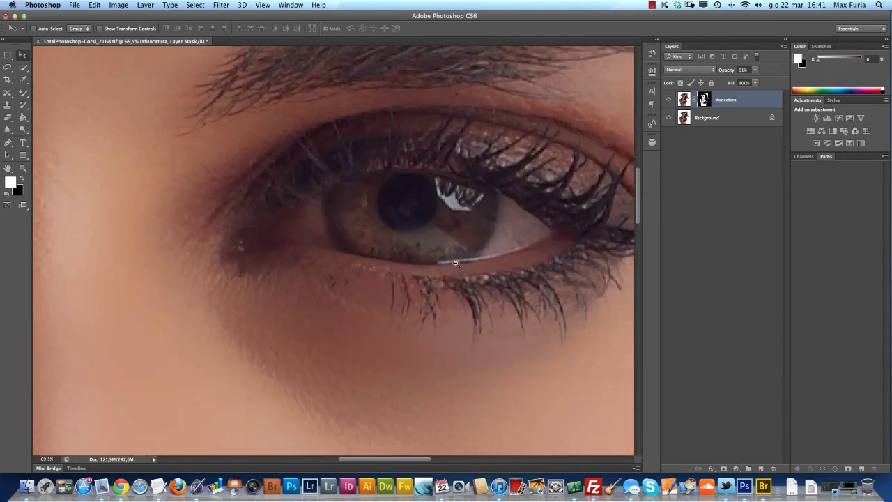
pyautogui.click(670, 102)
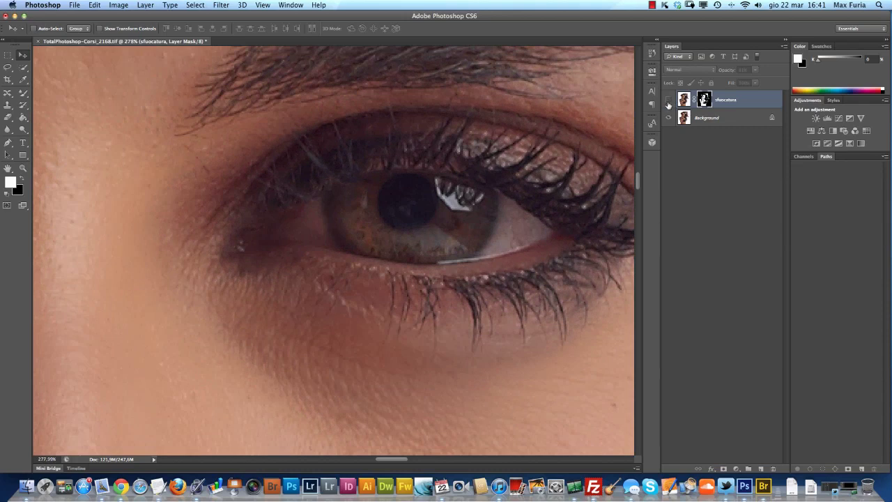
pyautogui.click(668, 103)
pyautogui.click(668, 101)
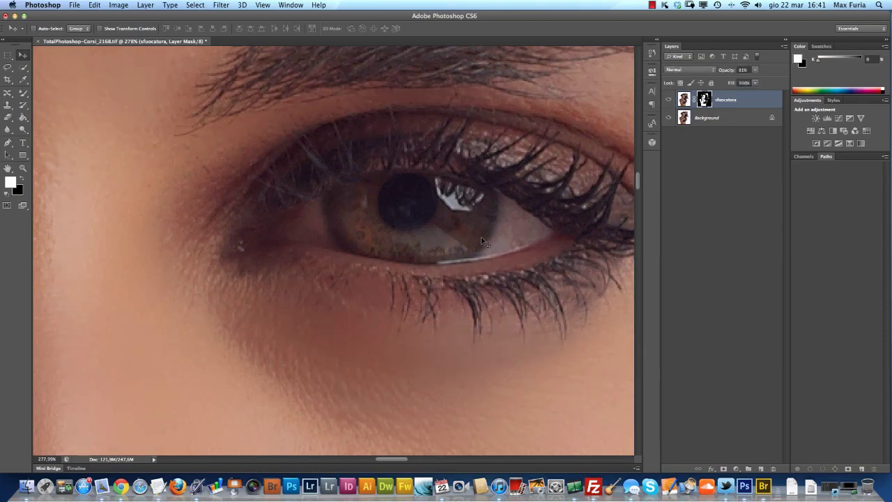
pyautogui.keyDown('alt'); pyautogui.click(419, 232); pyautogui.keyUp('alt')
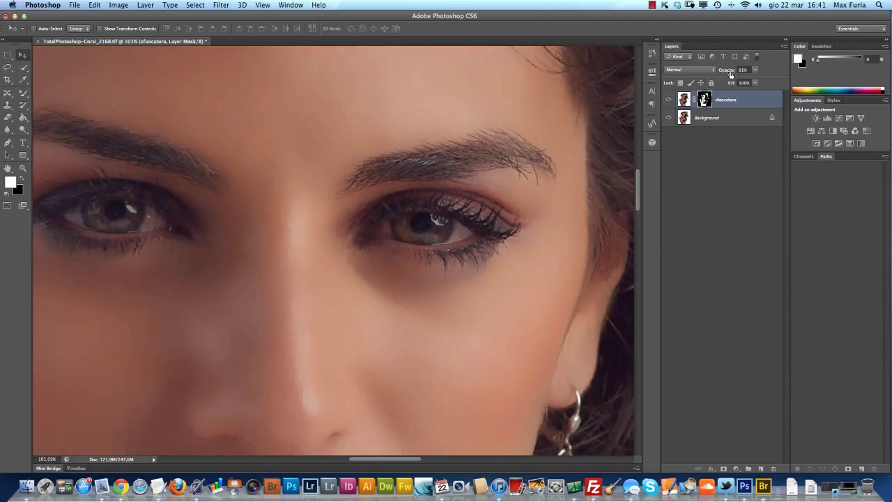
# Step: Lower sfuocatura opacity to 59%, then compare by toggling the layer and its mask
pyautogui.moveTo(726, 71); pyautogui.dragTo(727, 71)
pyautogui.click(668, 101)
pyautogui.click(668, 101)
pyautogui.keyDown('shift'); pyautogui.click(704, 100); pyautogui.keyUp('shift')
pyautogui.keyDown('shift'); pyautogui.click(703, 99); pyautogui.keyUp('shift')
pyautogui.moveTo(396, 282)
pyautogui.mouseDown()
pyautogui.moveTo(358, 318)
pyautogui.moveTo(402, 169)
pyautogui.moveTo(400, 177)
pyautogui.mouseUp()
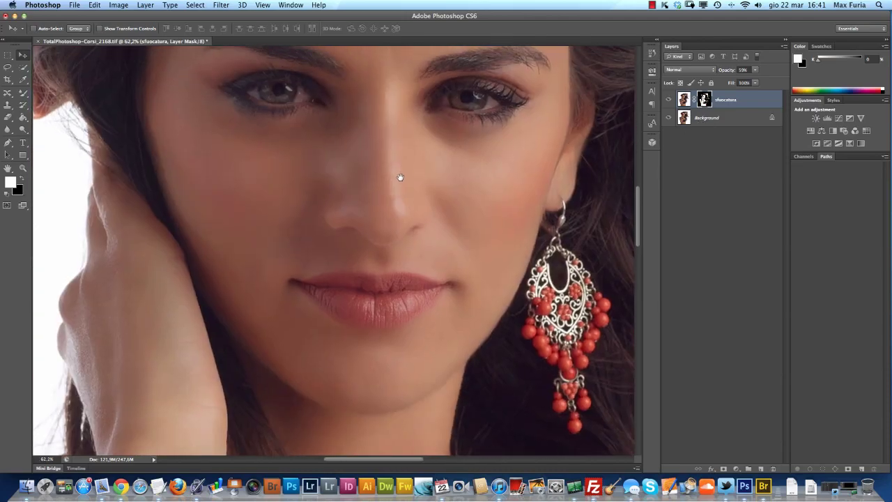
# Step: Zoom onto the lips and compare them with the sfuocatura blur hidden and shown
pyautogui.moveTo(429, 215); pyautogui.dragTo(427, 219)
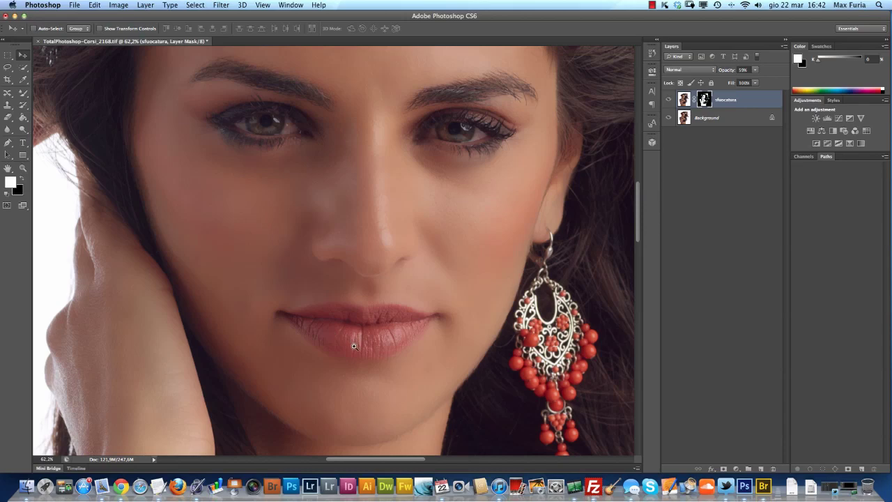
pyautogui.moveTo(343, 338); pyautogui.dragTo(361, 349)
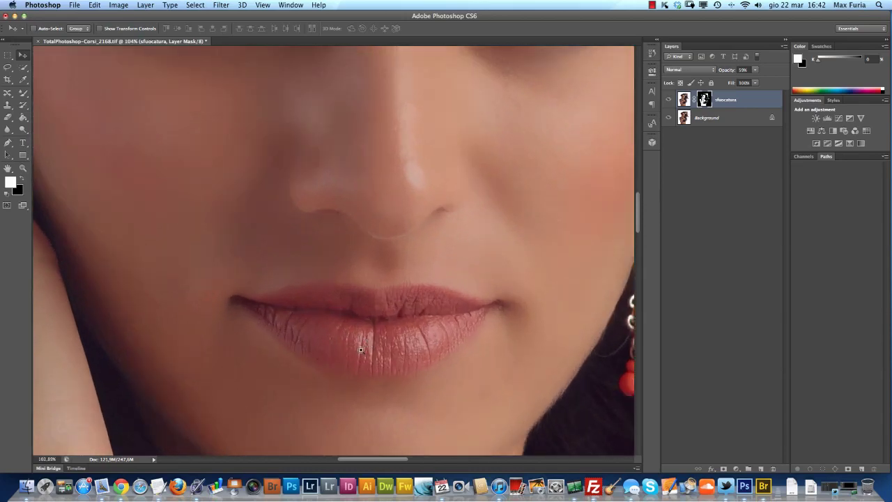
pyautogui.click(666, 100)
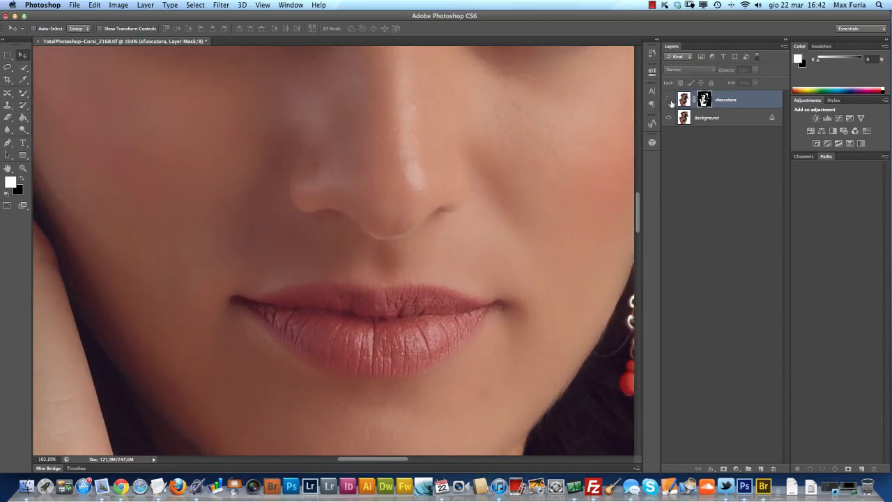
pyautogui.click(669, 100)
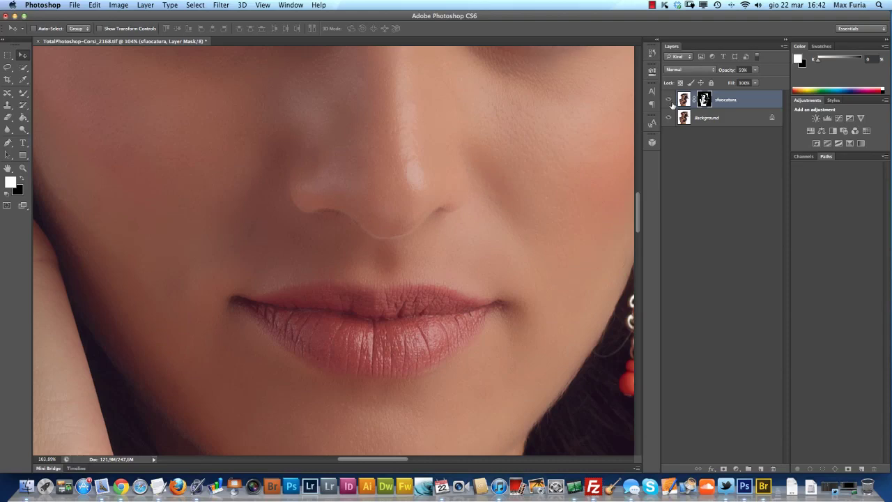
pyautogui.keyDown('alt'); pyautogui.click(382, 336); pyautogui.keyUp('alt')
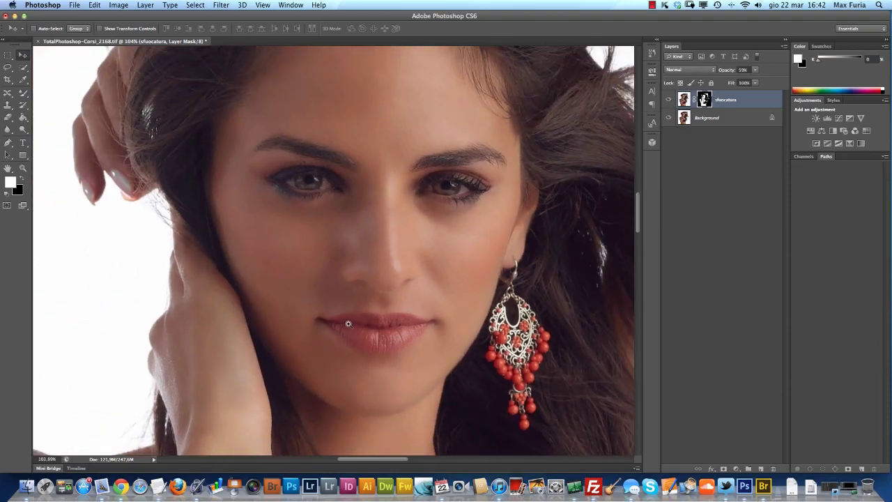
pyautogui.click(374, 333)
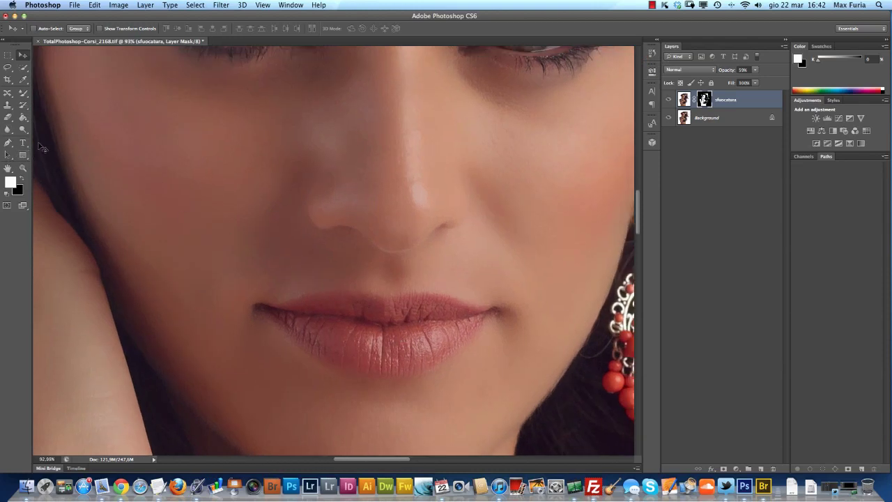
pyautogui.click(25, 95)
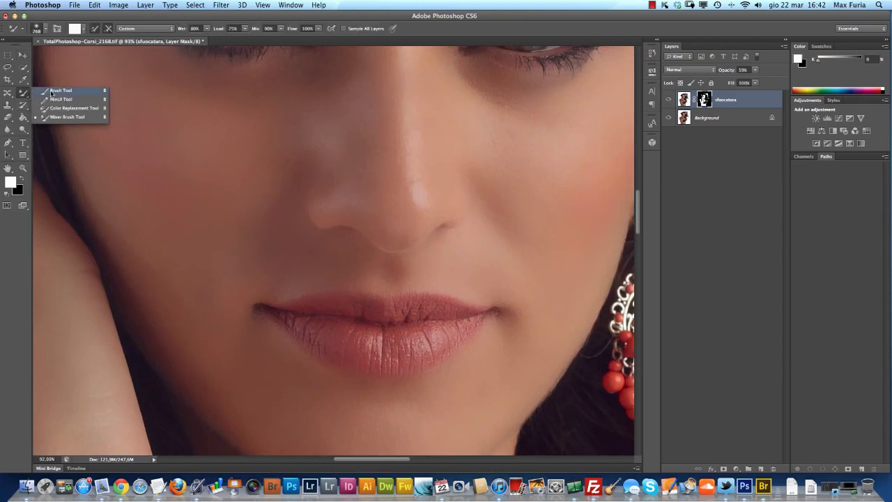
# Step: Pick the regular Brush Tool and pan the view up to the eyes
pyautogui.click(56, 91)
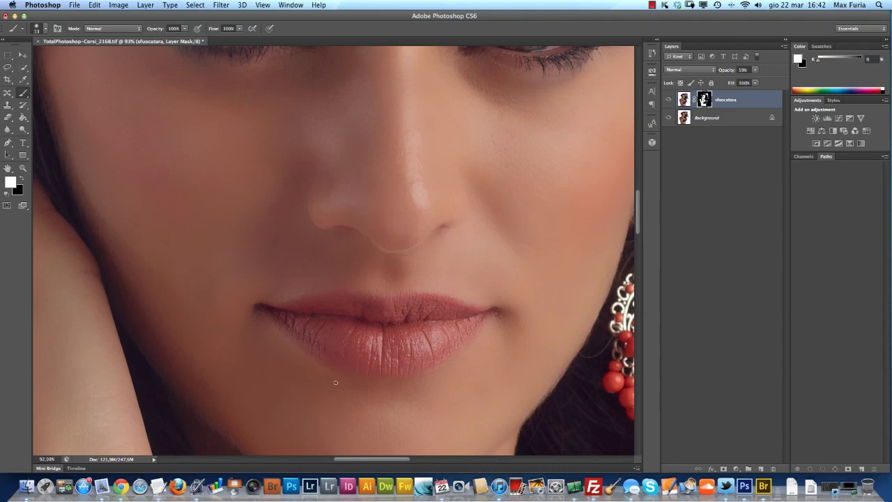
pyautogui.moveTo(315, 144); pyautogui.dragTo(314, 313)
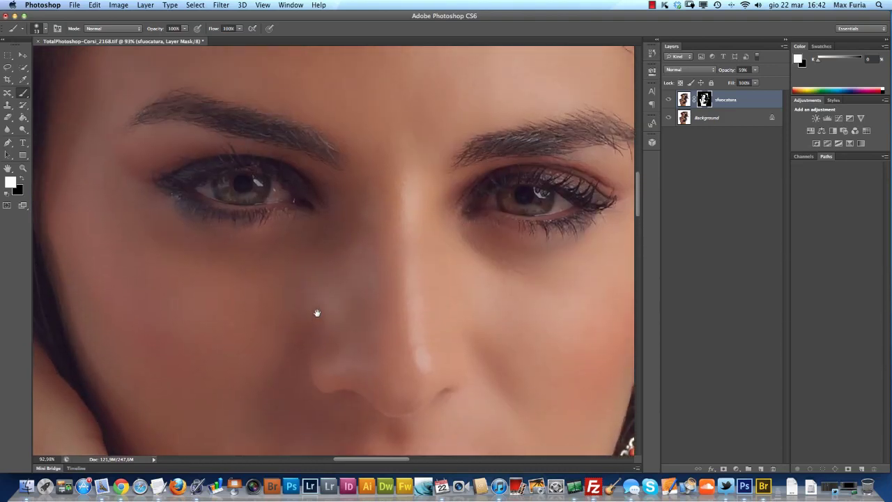